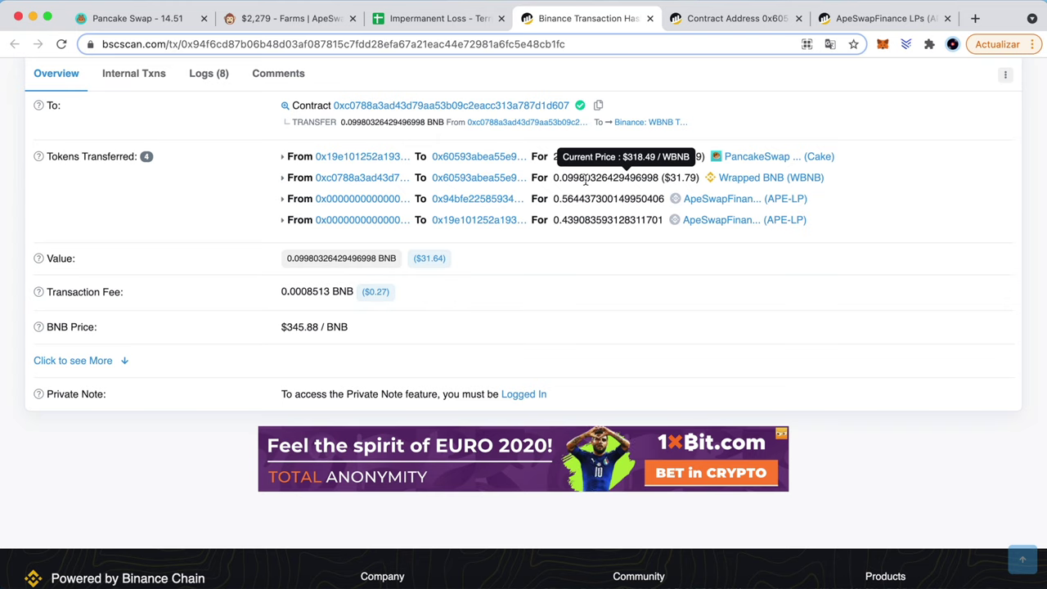
- Compare the token amounts transferred in the BscScan transaction with the initial quantities in the Impermanent Loss sheet
{"action": "left_click", "coordinate": [408, 24]}
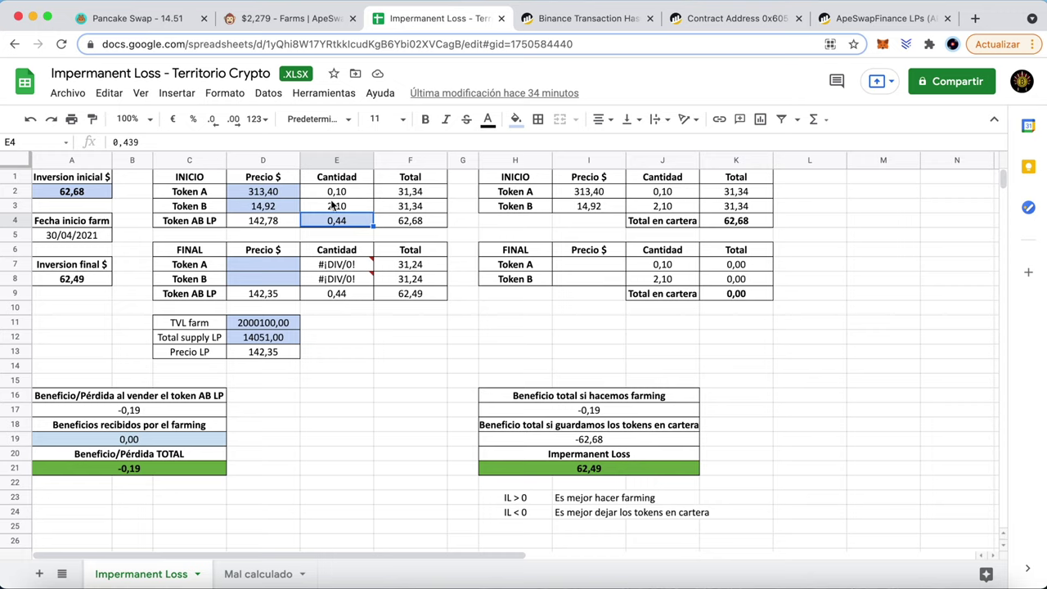
{"action": "left_click", "coordinate": [583, 16]}
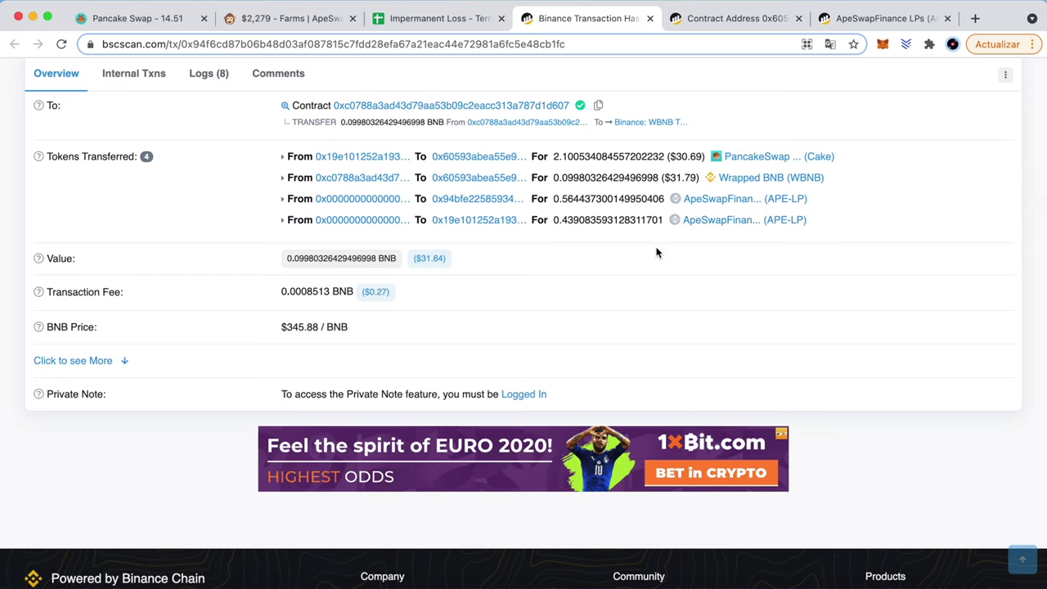
{"action": "left_click", "coordinate": [435, 23]}
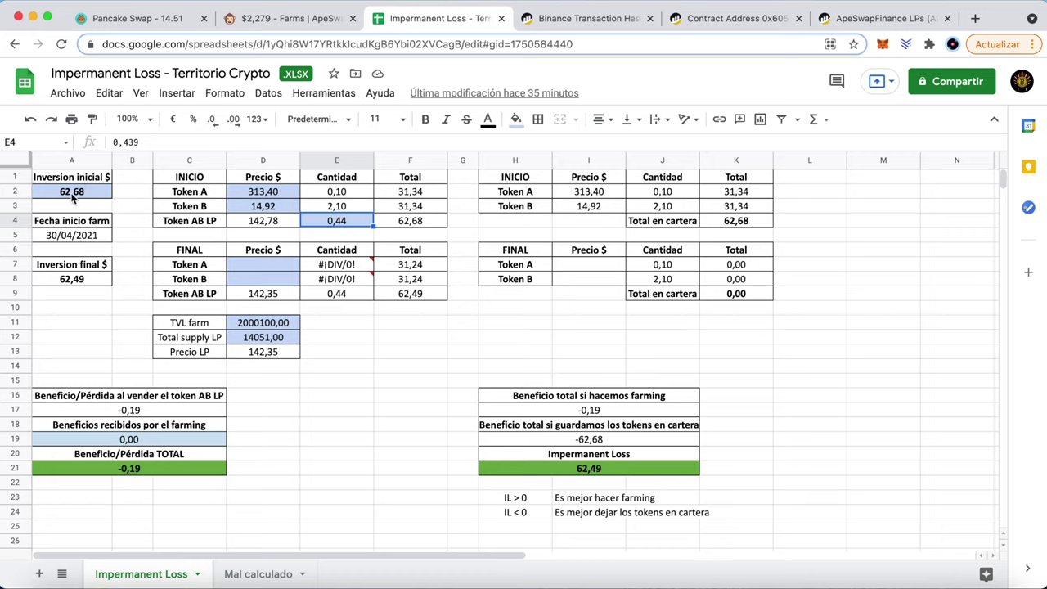
{"action": "left_click", "coordinate": [355, 365]}
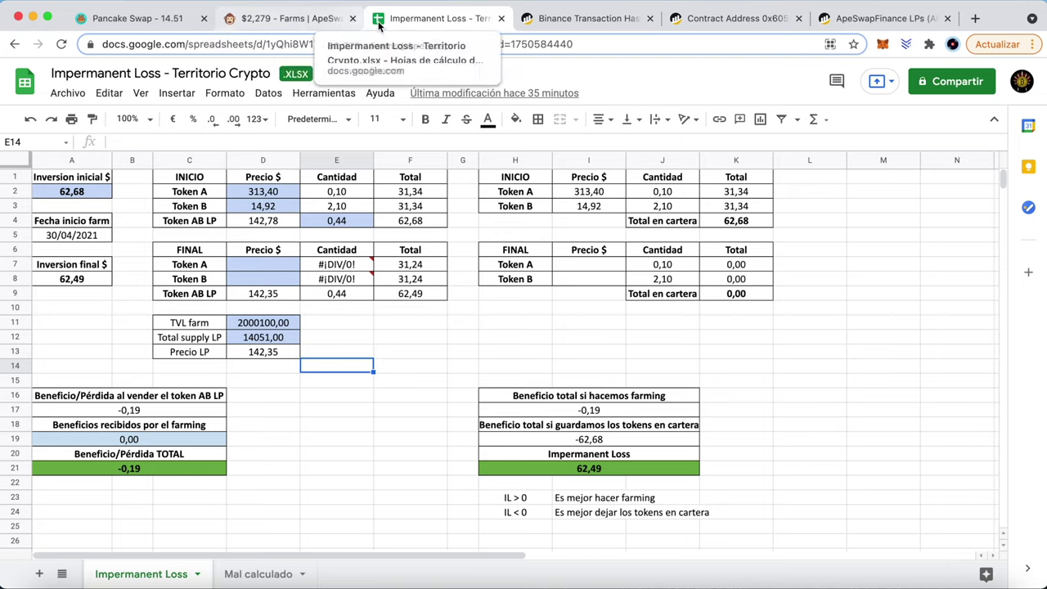
- Reload the BscScan transaction to read the current Cake price, and enter 14,65 as Token B's final price in the sheet
{"action": "left_click", "coordinate": [294, 21]}
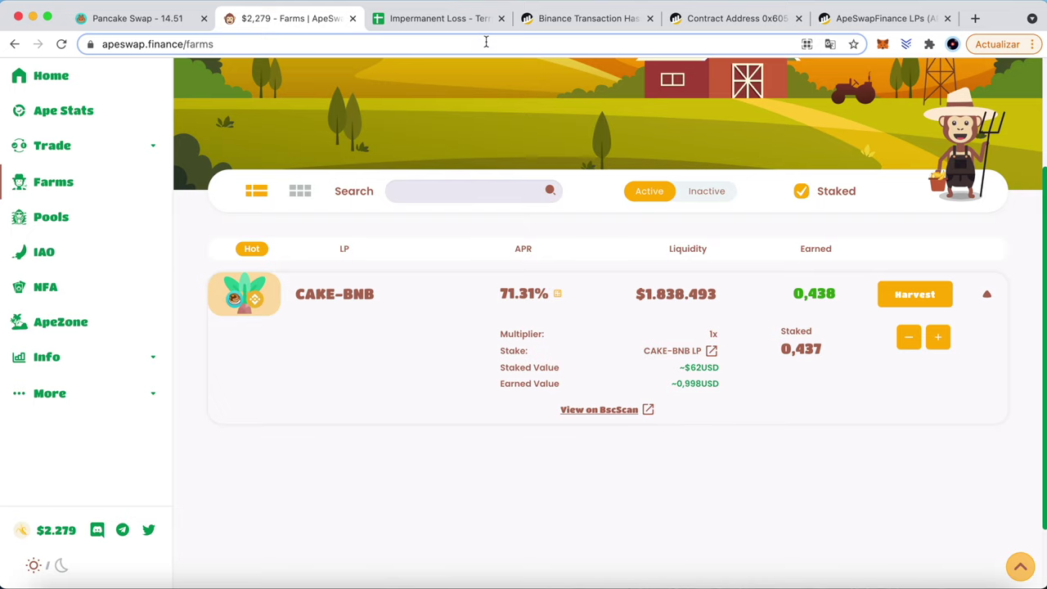
{"action": "left_click", "coordinate": [564, 18]}
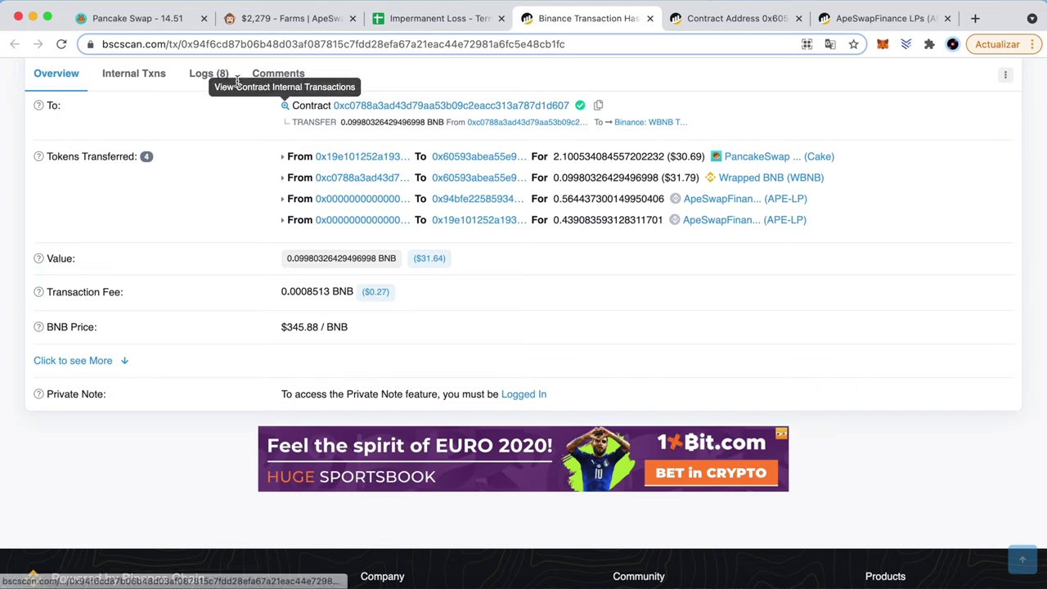
{"action": "left_click", "coordinate": [63, 45]}
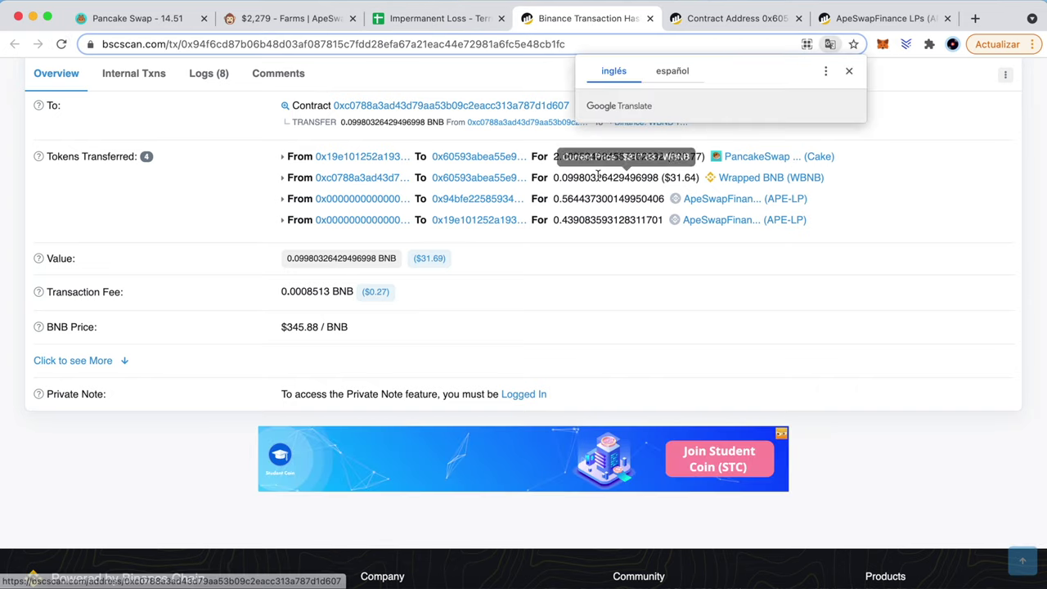
{"action": "mouse_move", "coordinate": [617, 156]}
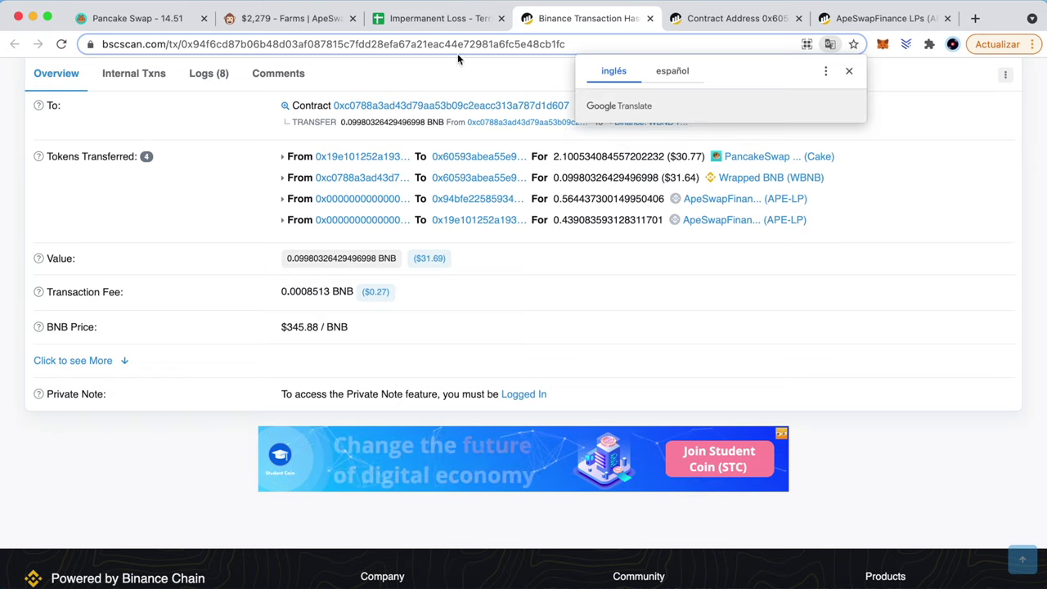
{"action": "left_click", "coordinate": [413, 23]}
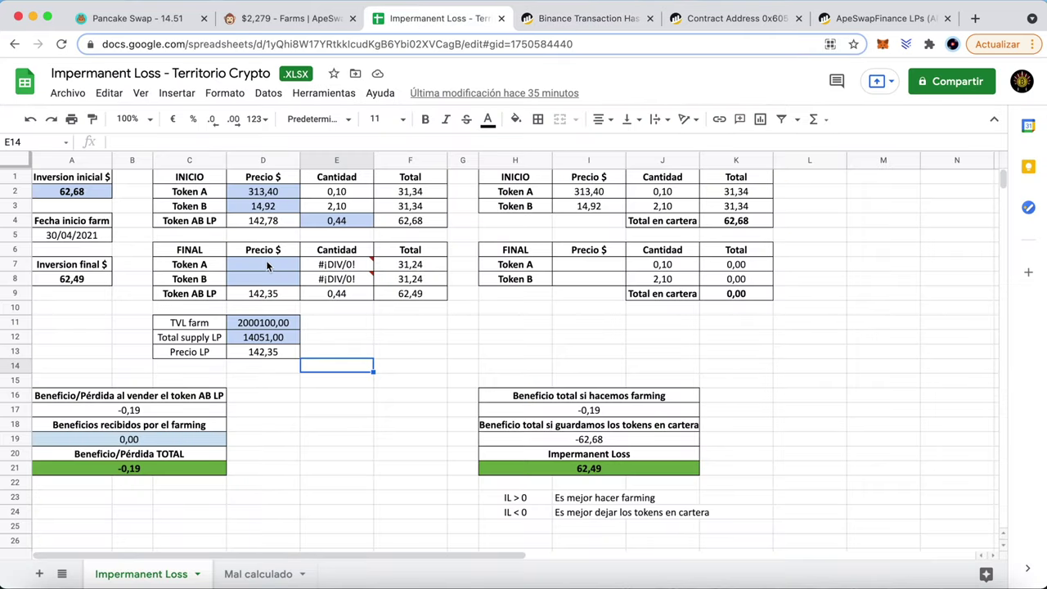
{"action": "left_click", "coordinate": [259, 280]}
{"action": "type", "text": "14,65"}
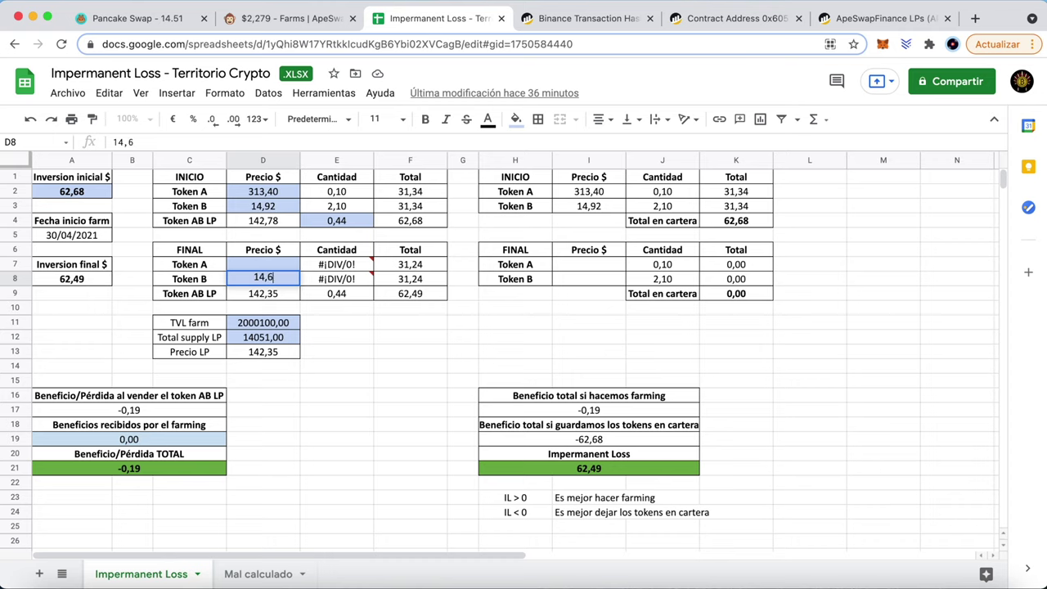
- Check the current WBNB price in the BscScan transaction and set Token A's final price to 317,03 in the sheet
{"action": "left_click", "coordinate": [572, 18]}
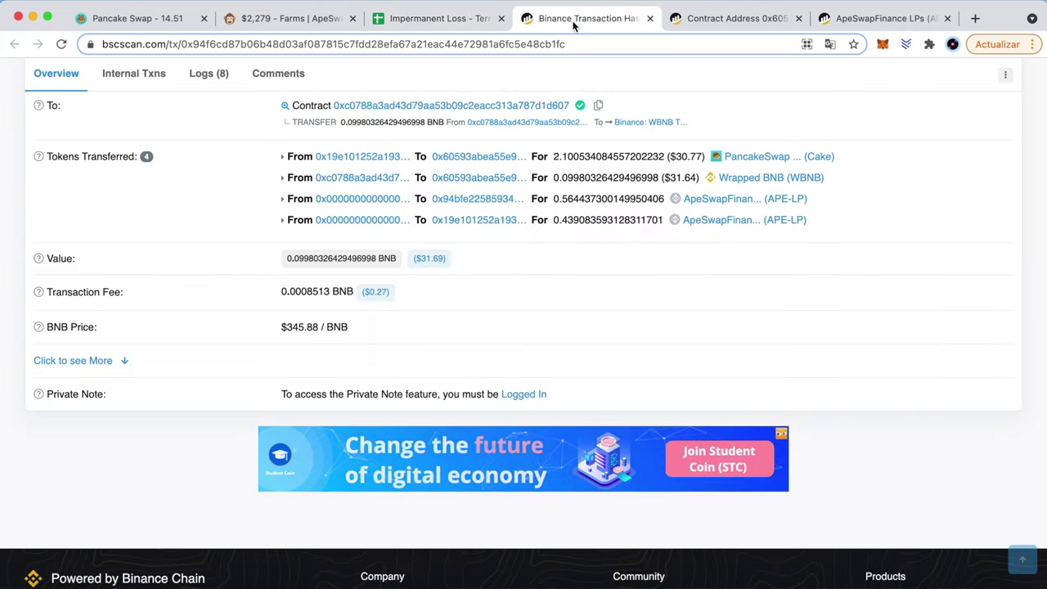
{"action": "mouse_move", "coordinate": [651, 183]}
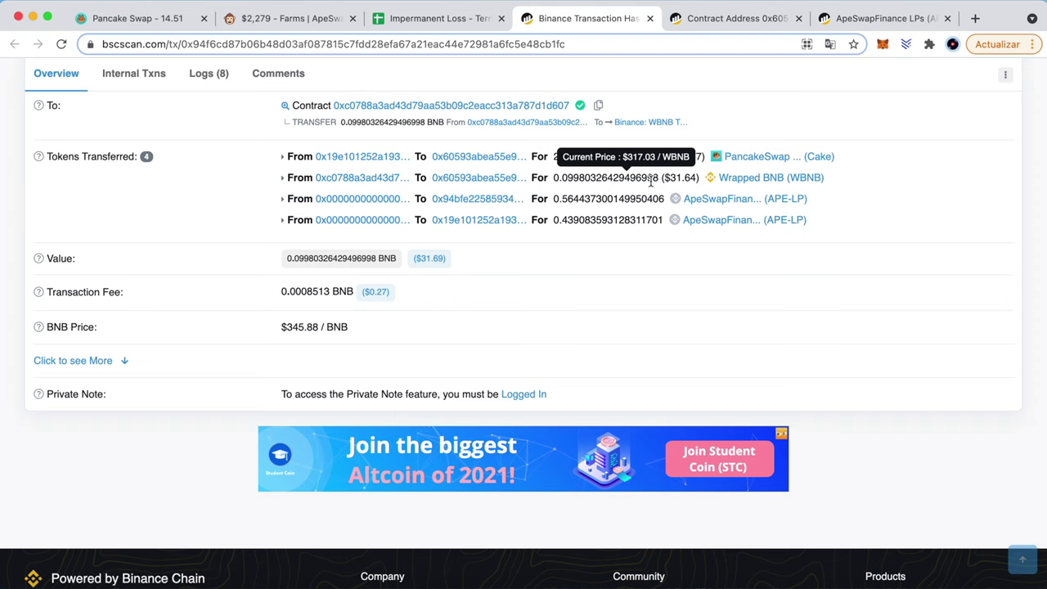
{"action": "left_click", "coordinate": [401, 20]}
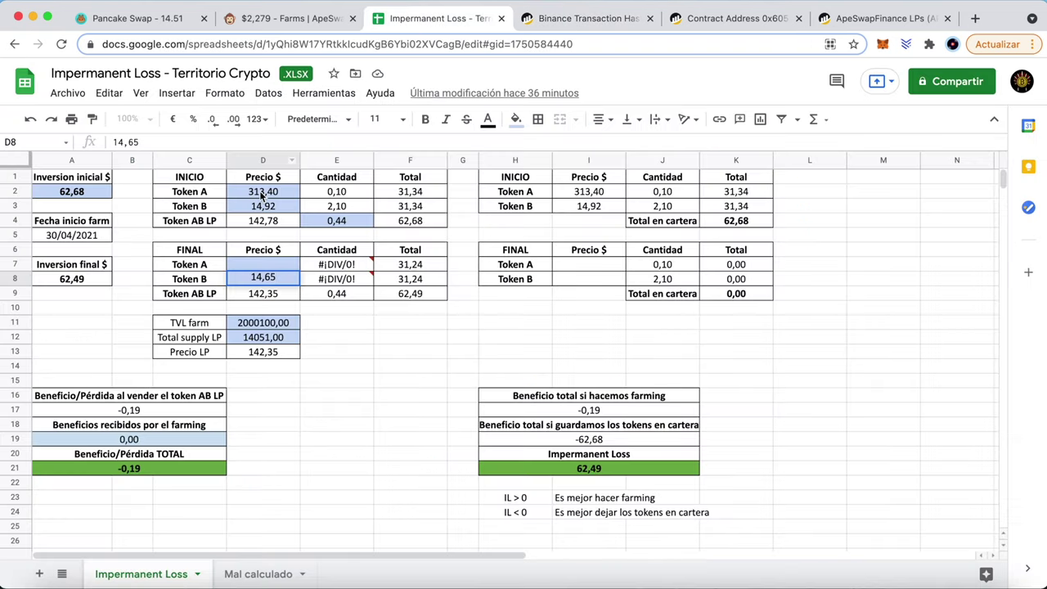
{"action": "left_click", "coordinate": [261, 274]}
{"action": "type", "text": "14,65"}
{"action": "left_click", "coordinate": [261, 267]}
{"action": "type", "text": "317?03"}
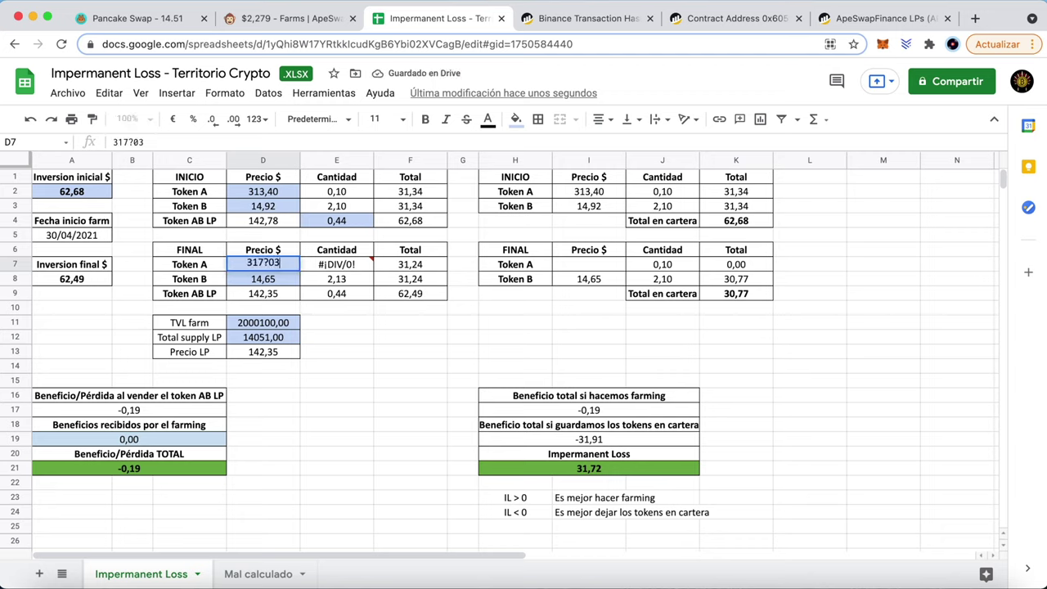
{"action": "key", "text": "BackSpace"}
{"action": "key", "text": "BackSpace"}
{"action": "key", "text": "BackSpace"}
{"action": "type", "text": ",03"}
{"action": "key", "text": "Return"}
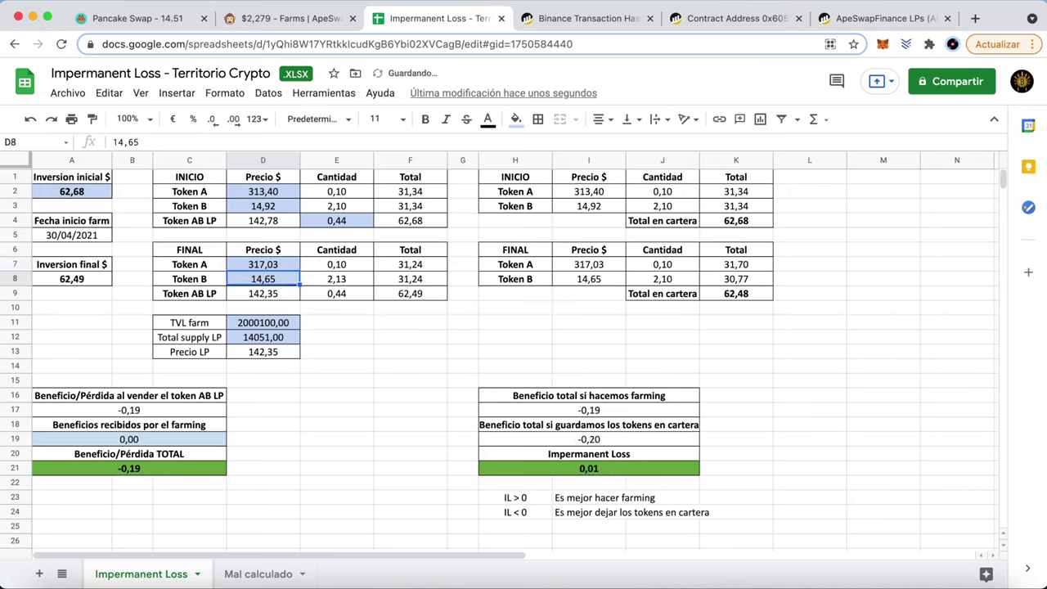
{"action": "key", "text": "Down"}
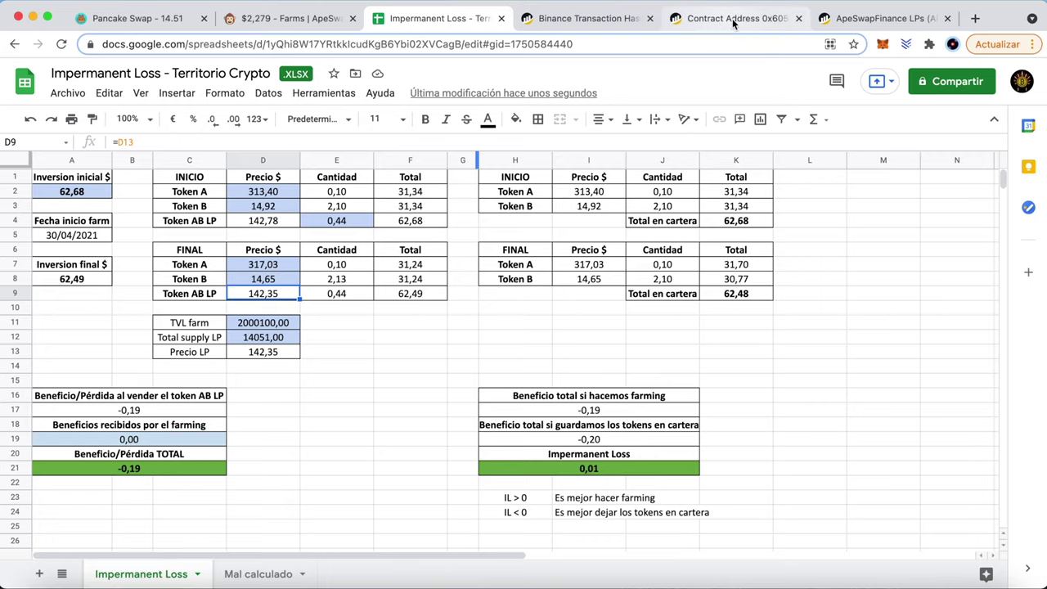
- Reload the CAKE-BNB pair's contract page on BscScan and expand its token holdings to check their total value
{"action": "left_click", "coordinate": [287, 18]}
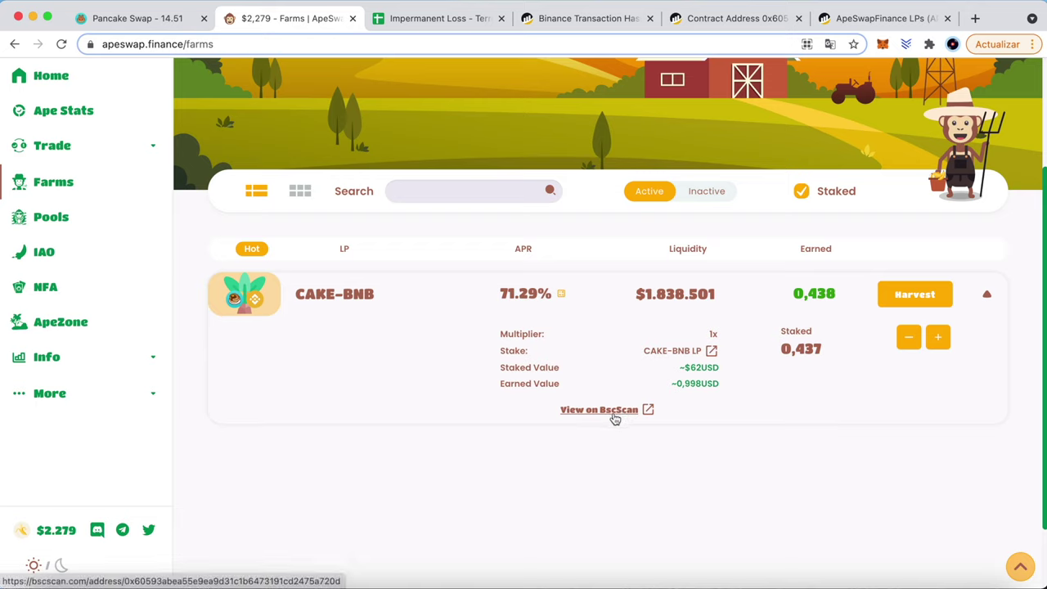
{"action": "left_click", "coordinate": [710, 18]}
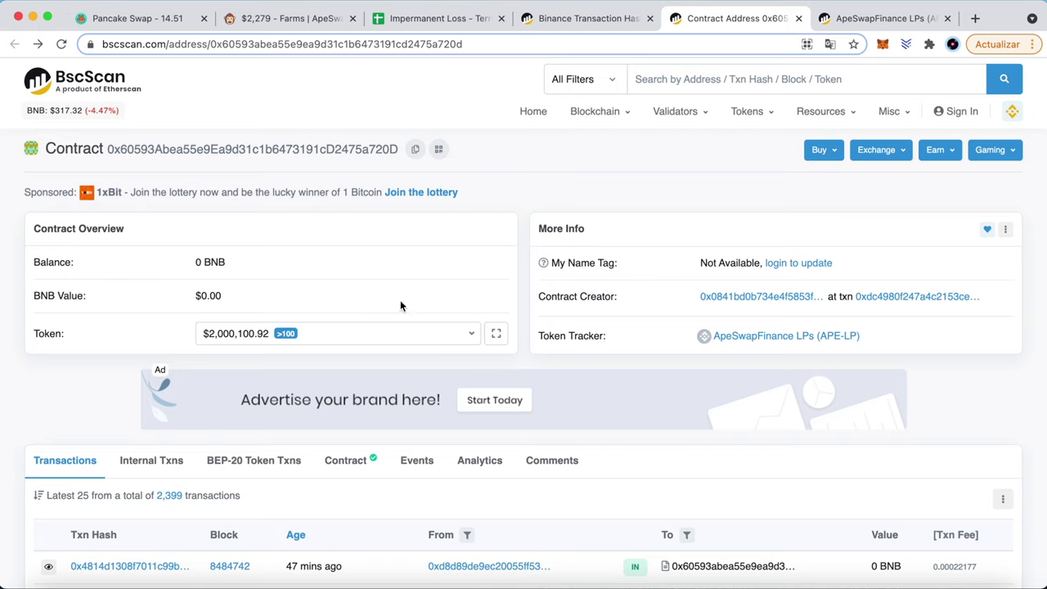
{"action": "left_click", "coordinate": [62, 45]}
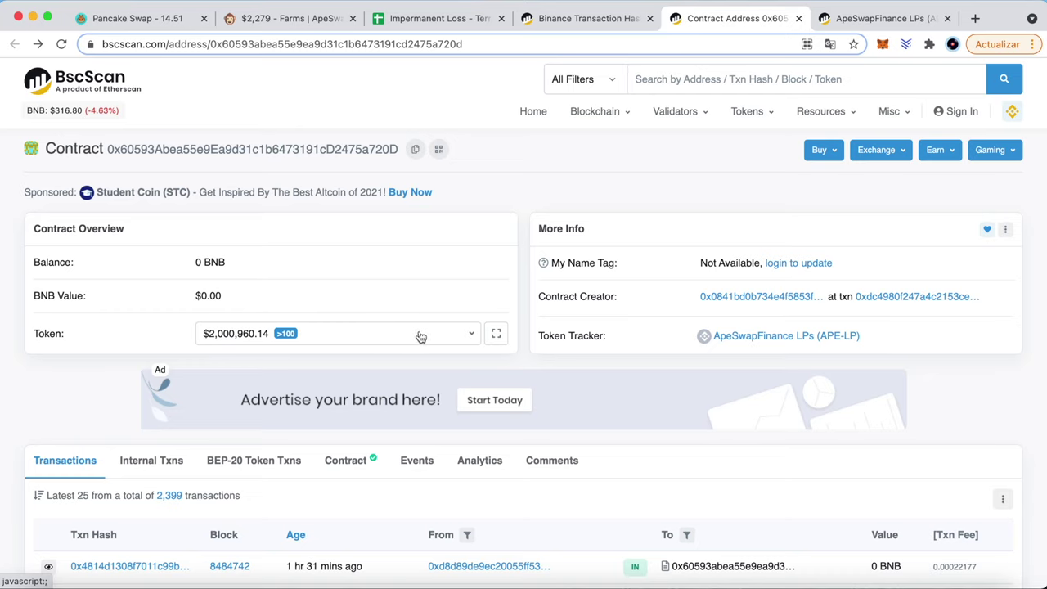
{"action": "left_click", "coordinate": [472, 337]}
{"action": "scroll", "coordinate": [418, 343], "scroll_direction": "down", "scroll_amount": 1}
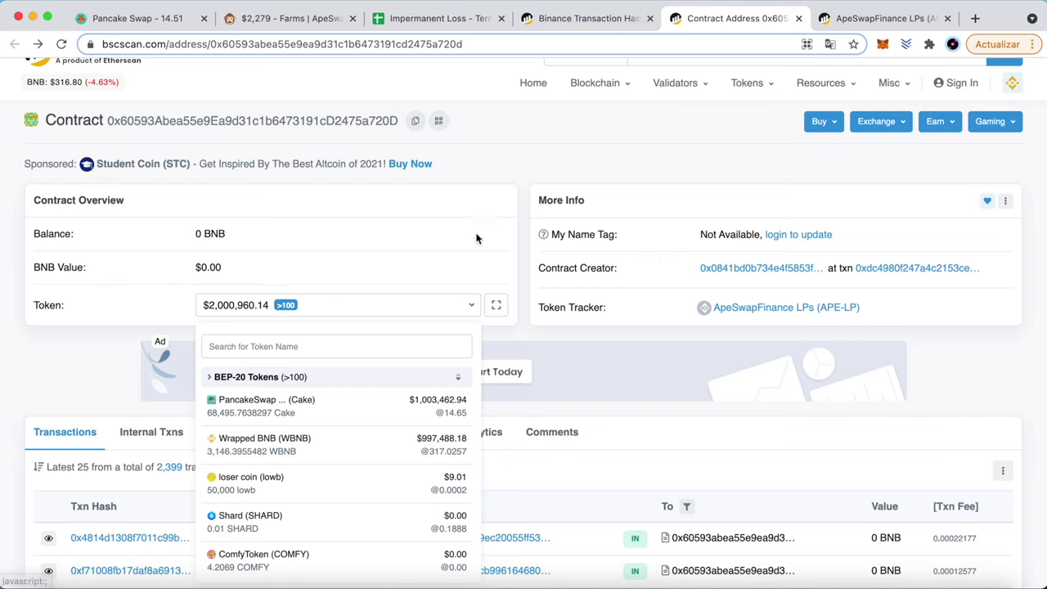
- Set the TVL farm value in the Impermanent Loss sheet to 2000960
{"action": "left_click", "coordinate": [439, 18]}
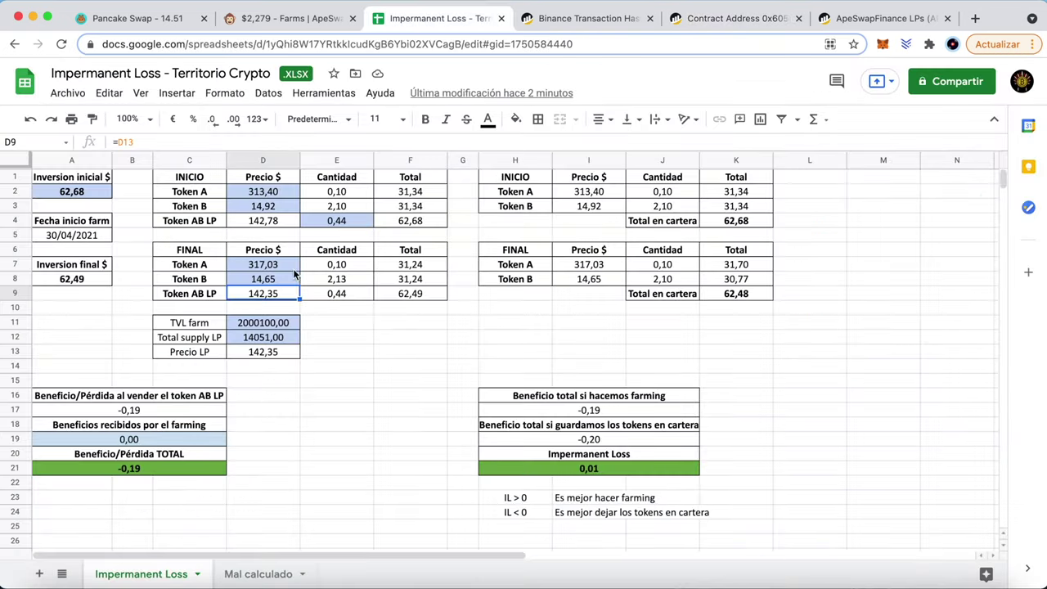
{"action": "left_click", "coordinate": [264, 323]}
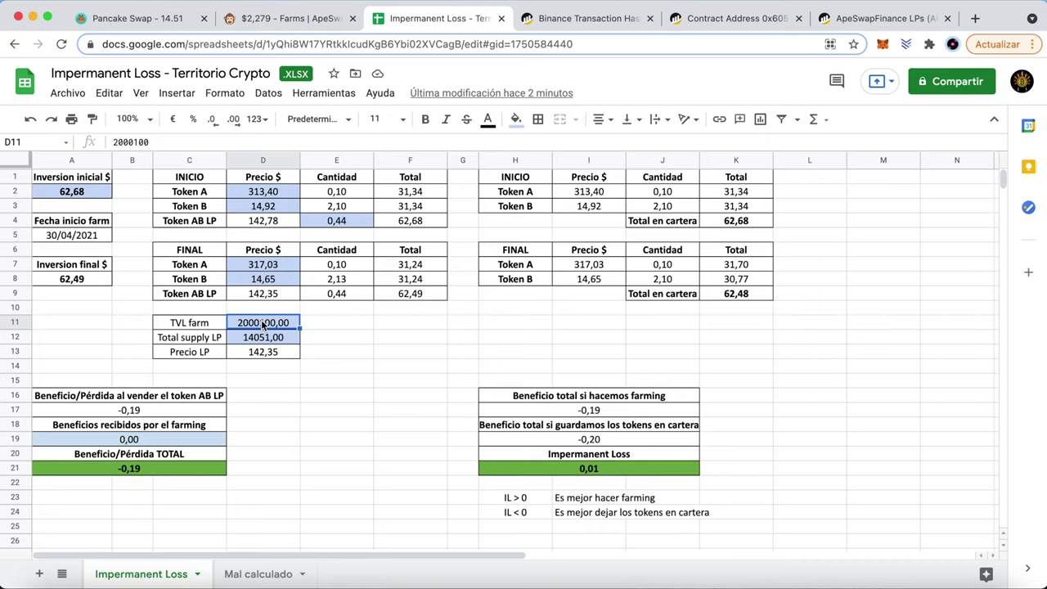
{"action": "left_click", "coordinate": [140, 142]}
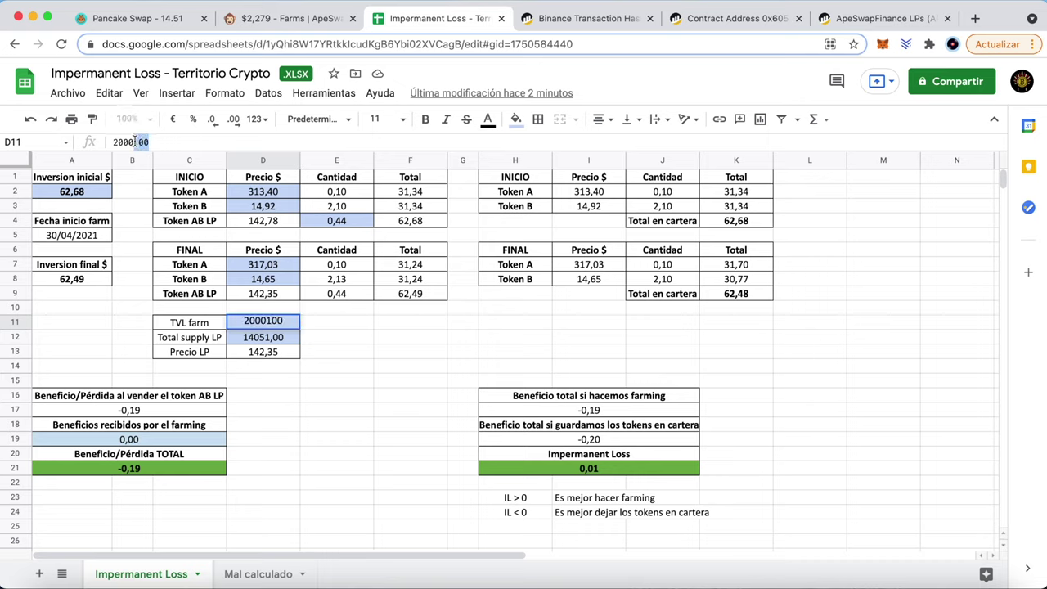
{"action": "type", "text": "960"}
{"action": "key", "text": "Return"}
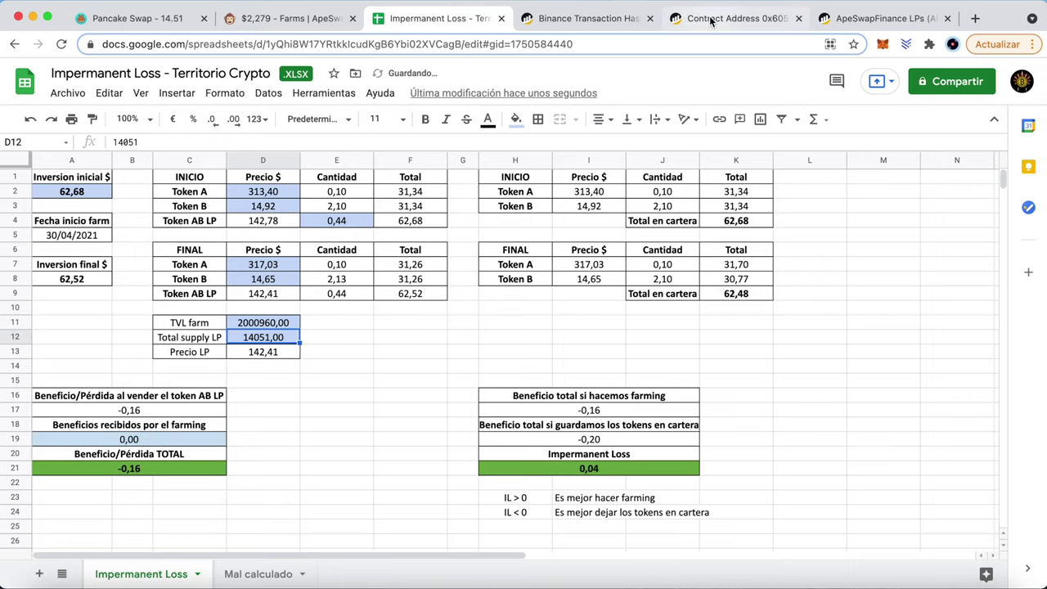
- Reload the ApeSwapFinance LPs token page on BscScan and compare its total supply with the Total supply LP value in the sheet
{"action": "left_click", "coordinate": [700, 17]}
{"action": "left_click", "coordinate": [599, 19]}
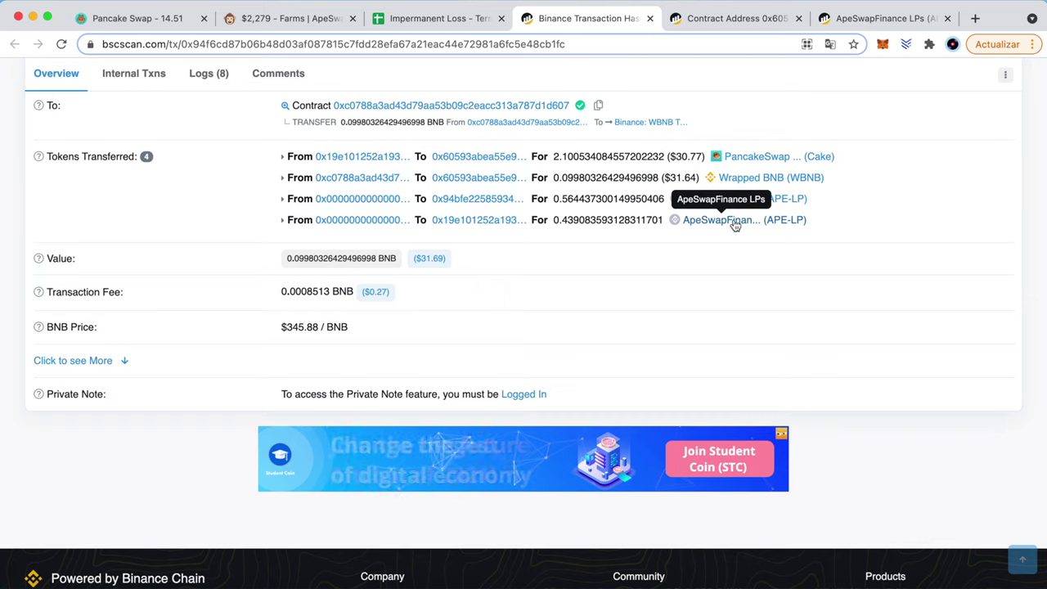
{"action": "left_click", "coordinate": [879, 18]}
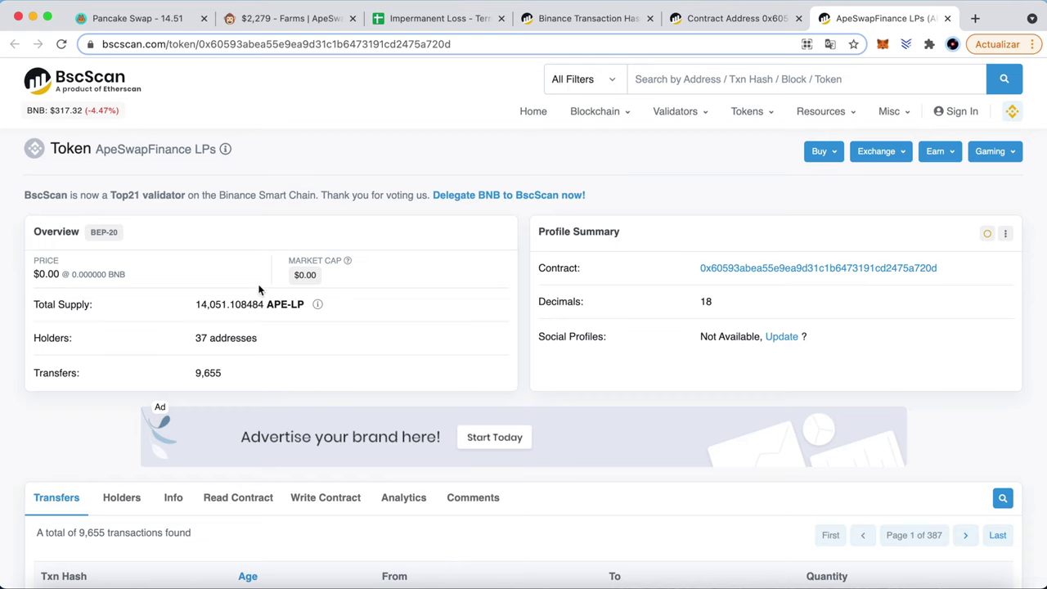
{"action": "left_click", "coordinate": [61, 44]}
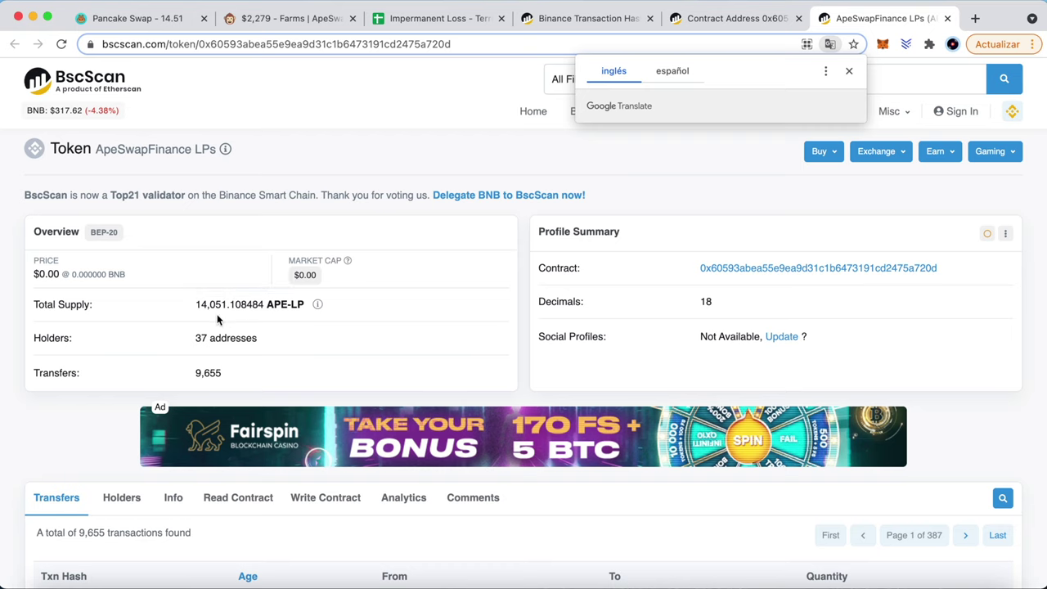
{"action": "left_click", "coordinate": [421, 20]}
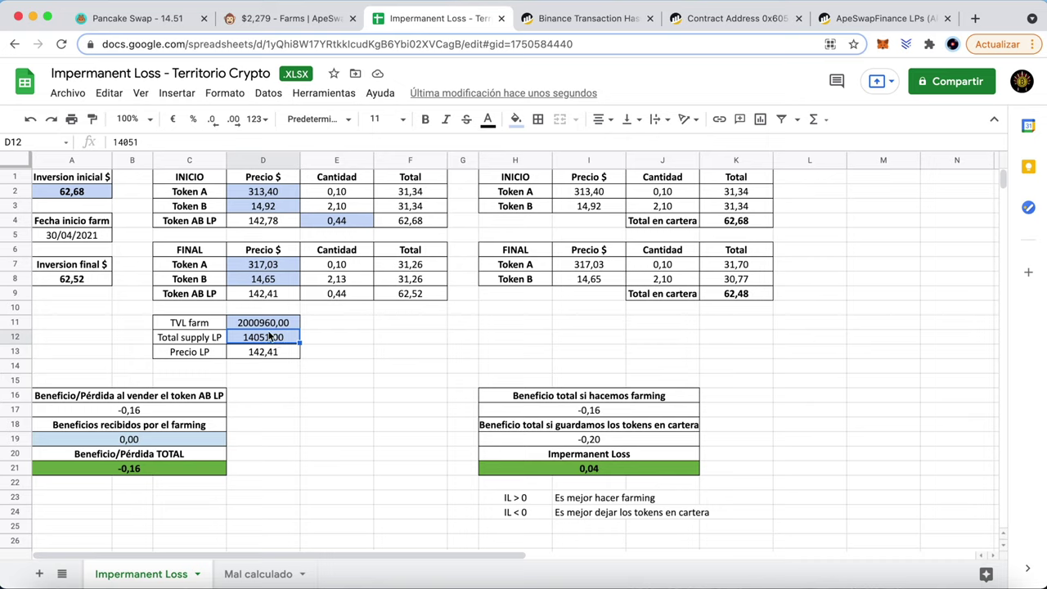
- Inspect the formula behind Token A's final quantity in the sheet
{"action": "left_click", "coordinate": [276, 378]}
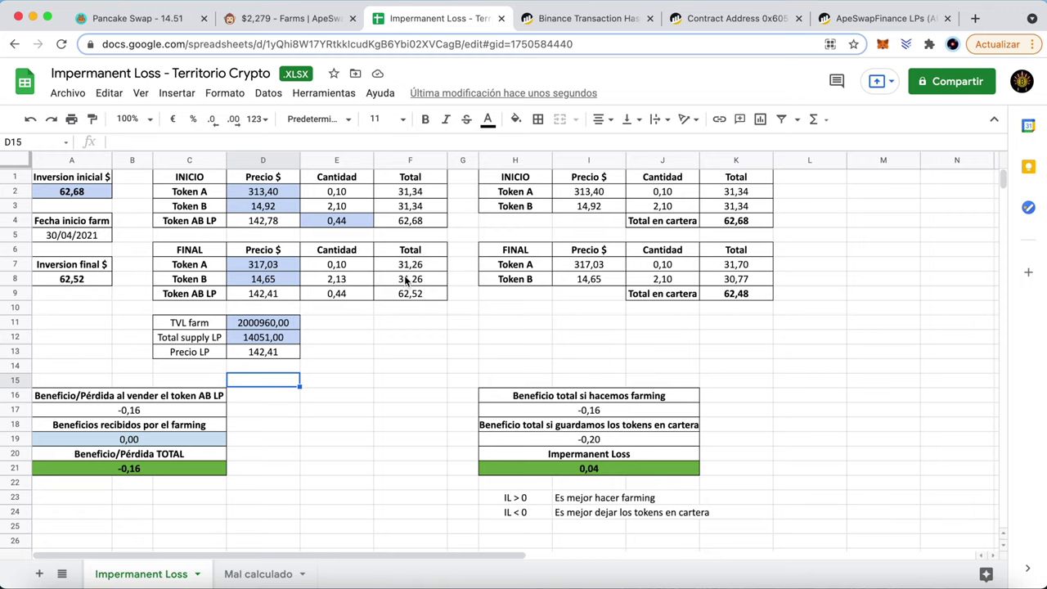
{"action": "left_click", "coordinate": [345, 267]}
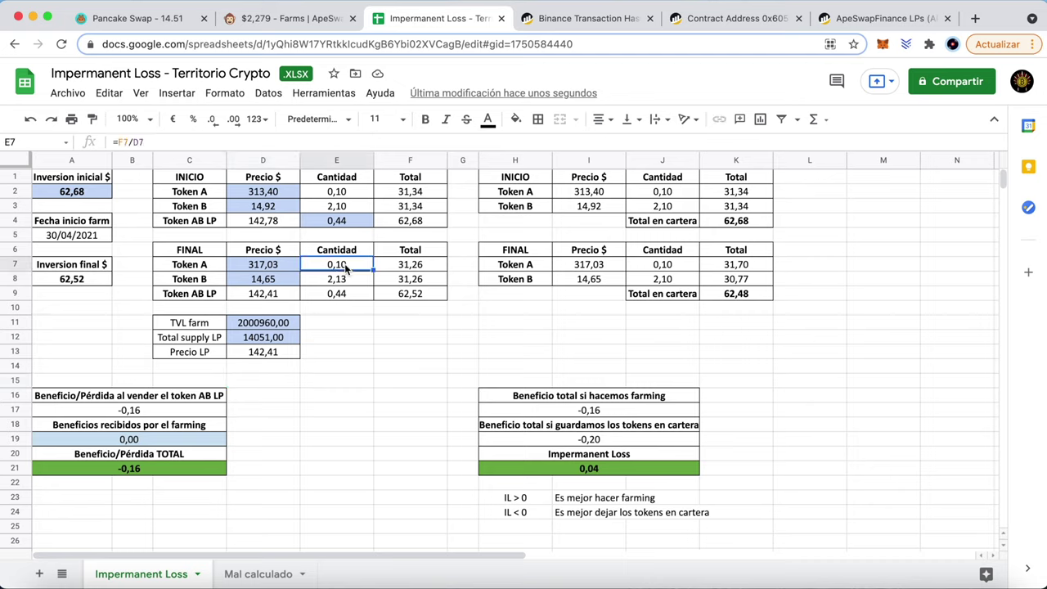
{"action": "left_click", "coordinate": [345, 354]}
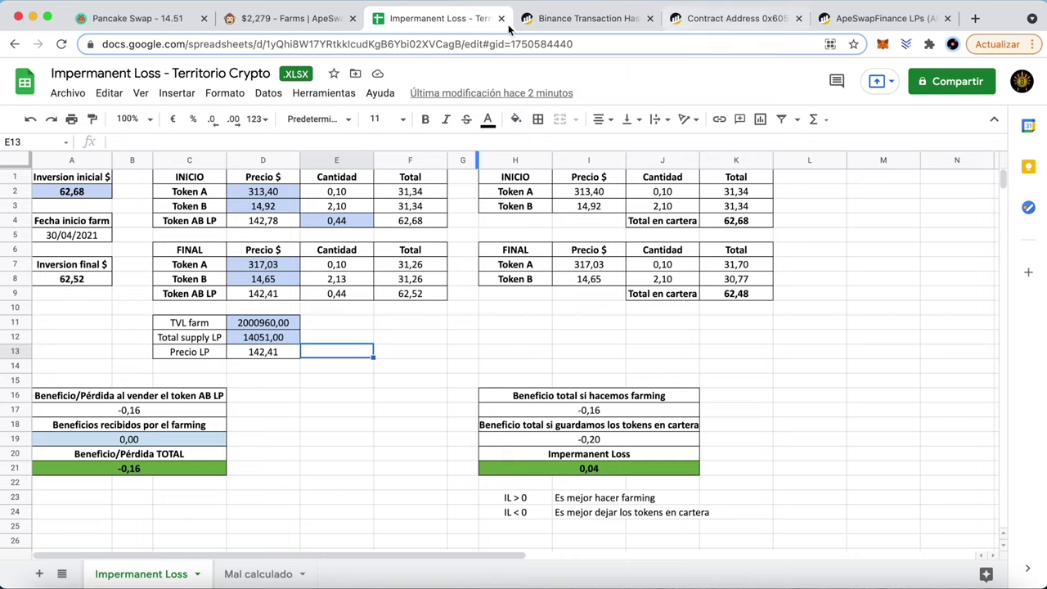
- Open Ape Stats on ApeSwap and check the pending rewards of the CAKE-BNB LP farm
{"action": "left_click", "coordinate": [282, 19]}
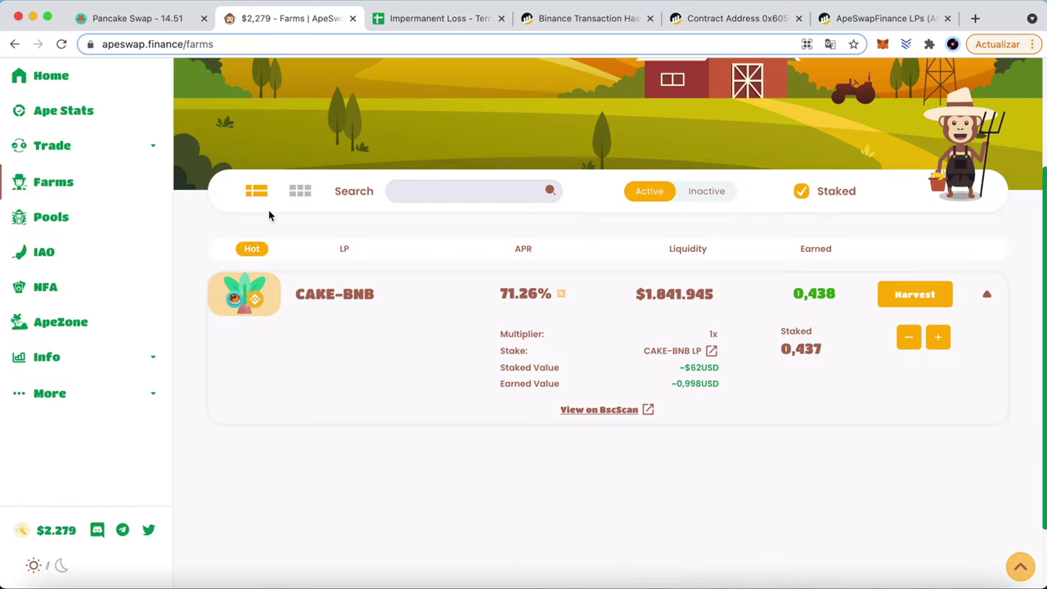
{"action": "left_click", "coordinate": [72, 119]}
{"action": "scroll", "coordinate": [553, 311], "scroll_direction": "down", "scroll_amount": 3}
{"action": "scroll", "coordinate": [553, 323], "scroll_direction": "down", "scroll_amount": 1}
{"action": "scroll", "coordinate": [554, 323], "scroll_direction": "up", "scroll_amount": 2}
{"action": "scroll", "coordinate": [553, 323], "scroll_direction": "down", "scroll_amount": 2}
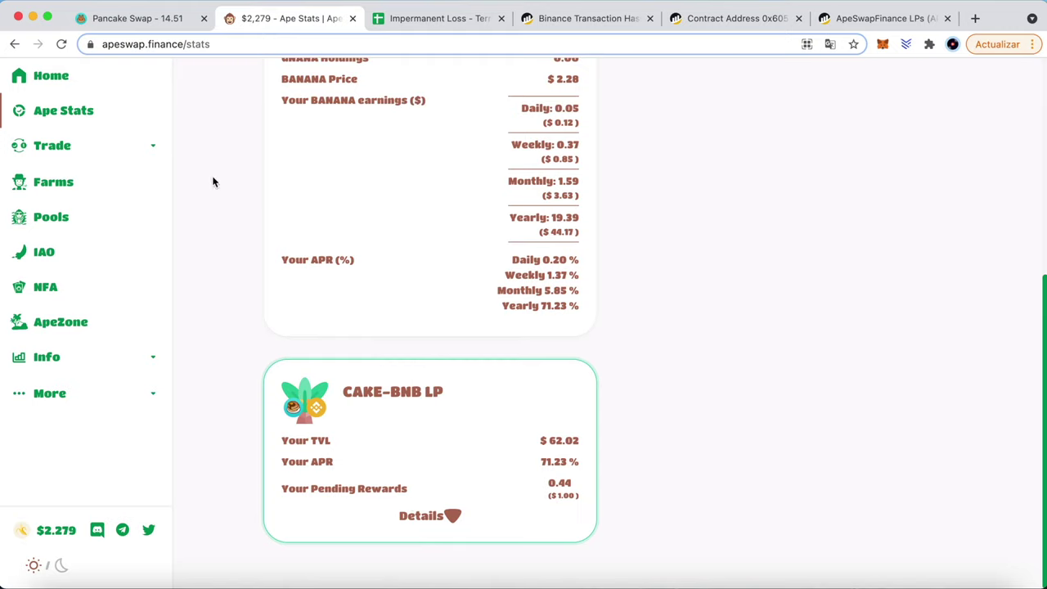
- Set the farming benefits received (Beneficios recibidos por el farming) in the Impermanent Loss sheet to 0,44
{"action": "left_click", "coordinate": [136, 18]}
{"action": "left_click", "coordinate": [415, 19]}
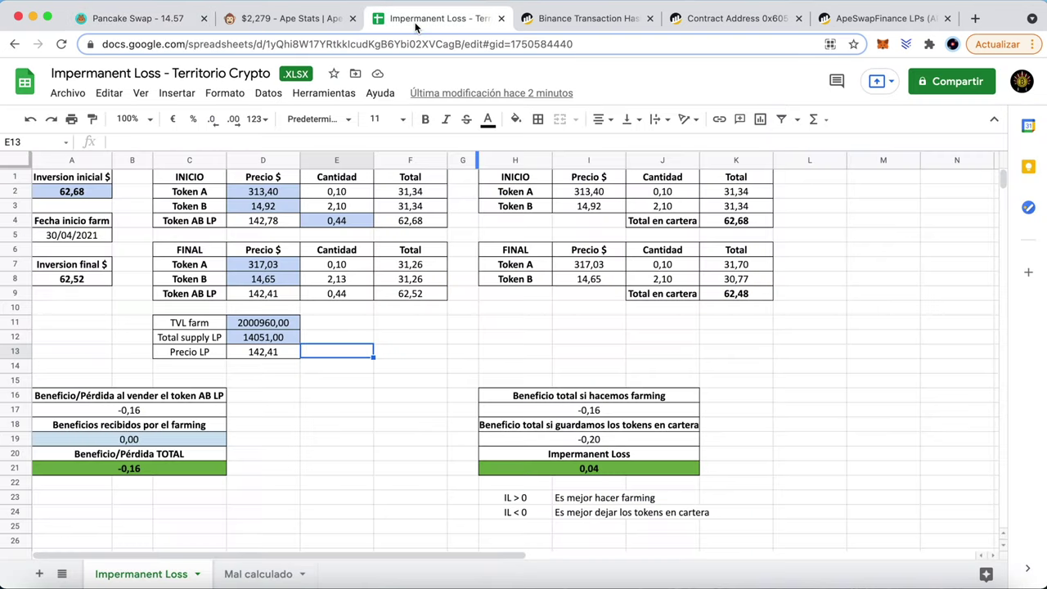
{"action": "left_click", "coordinate": [138, 439]}
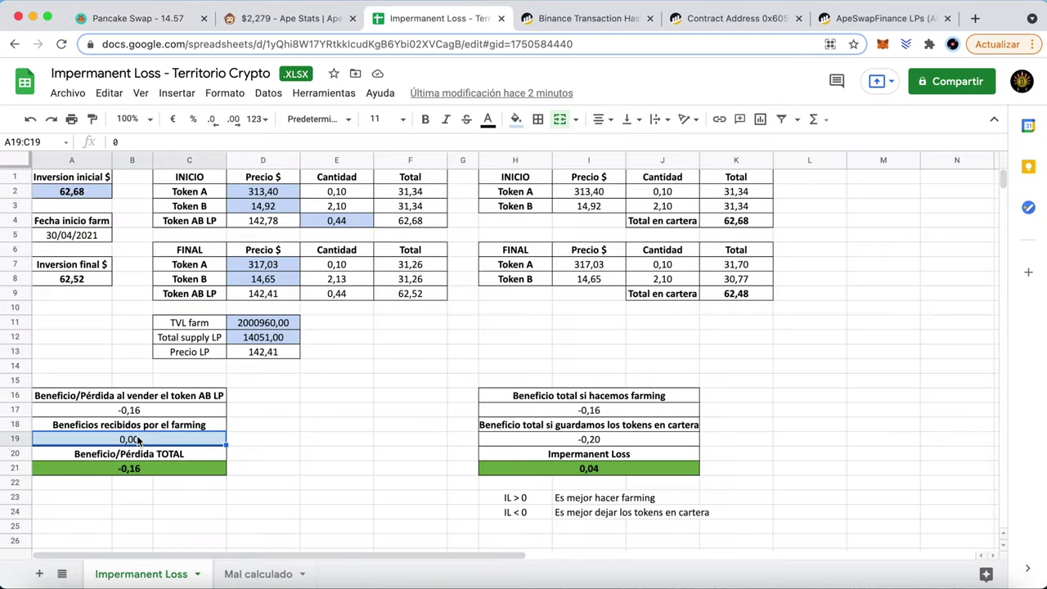
{"action": "type", "text": "0,44"}
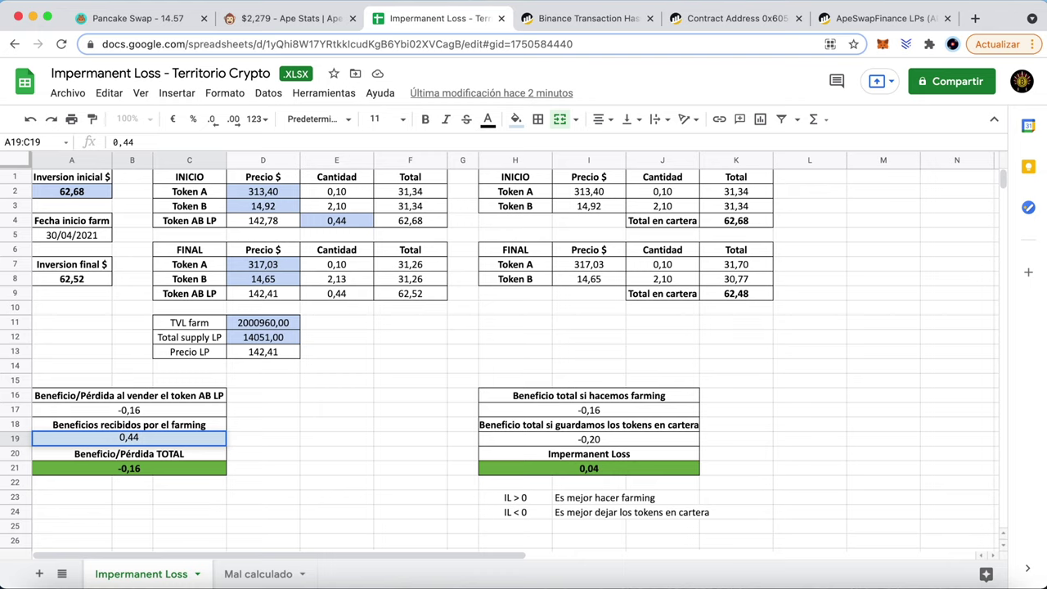
{"action": "key", "text": "Return"}
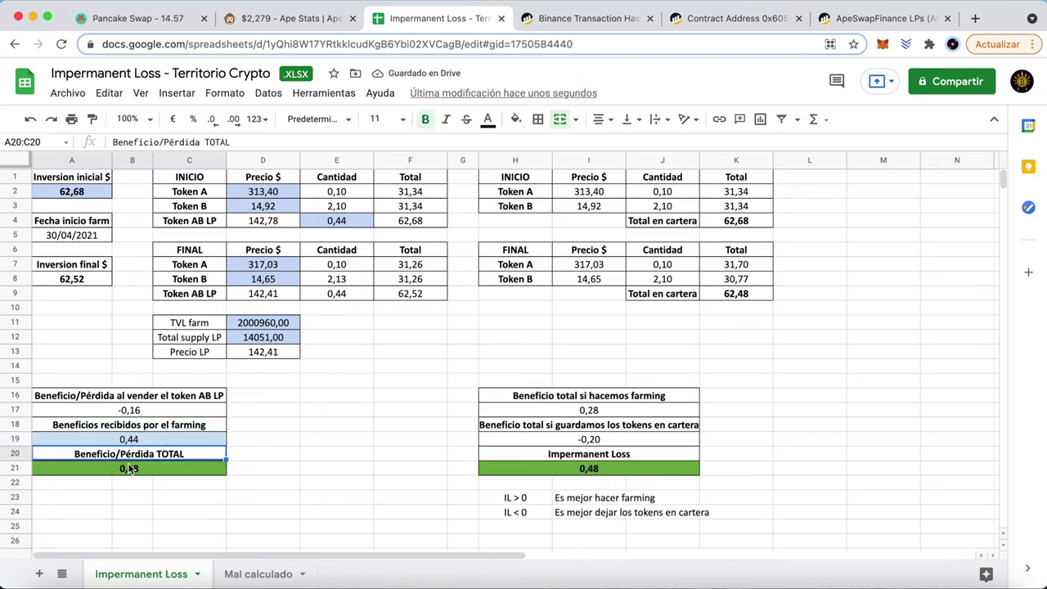
{"action": "left_click", "coordinate": [176, 493]}
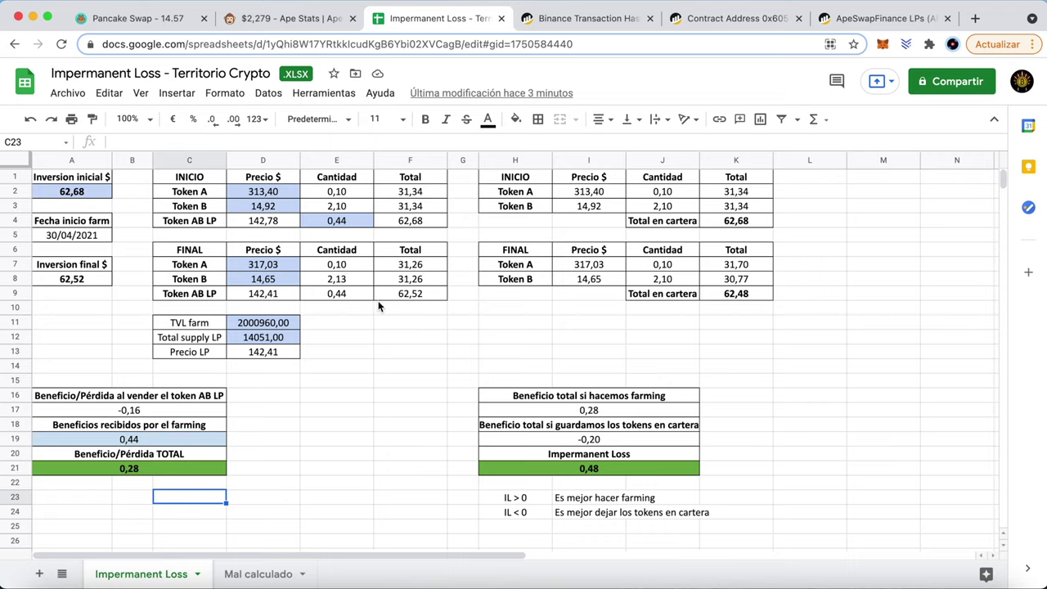
- Compare the TVL of all pools in ApeSwap's Ape Stats with the final investment in the Impermanent Loss sheet
{"action": "left_click", "coordinate": [267, 20]}
{"action": "scroll", "coordinate": [419, 367], "scroll_direction": "up", "scroll_amount": 4}
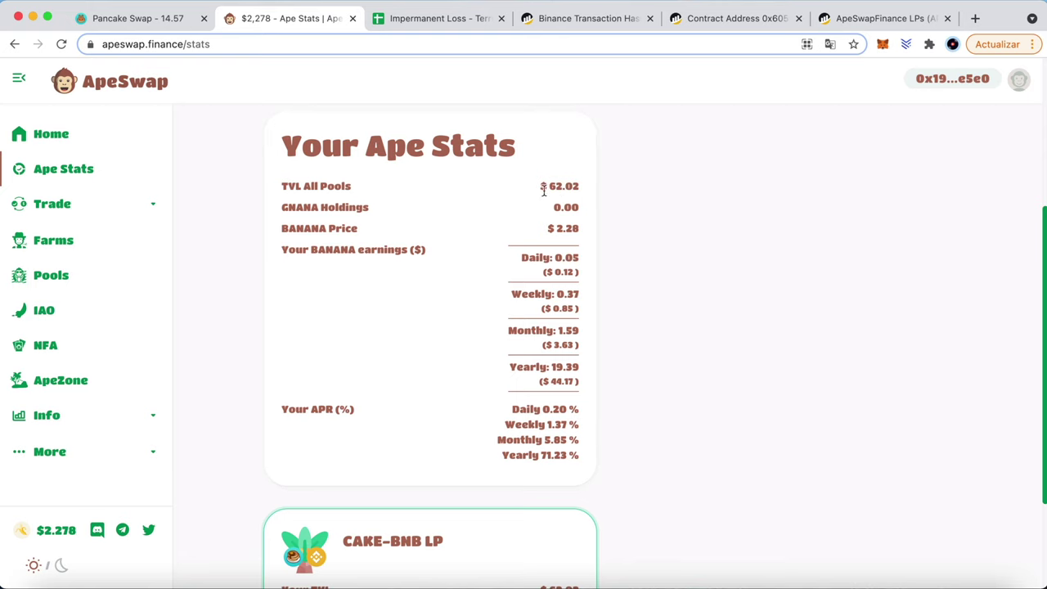
{"action": "left_click", "coordinate": [415, 23]}
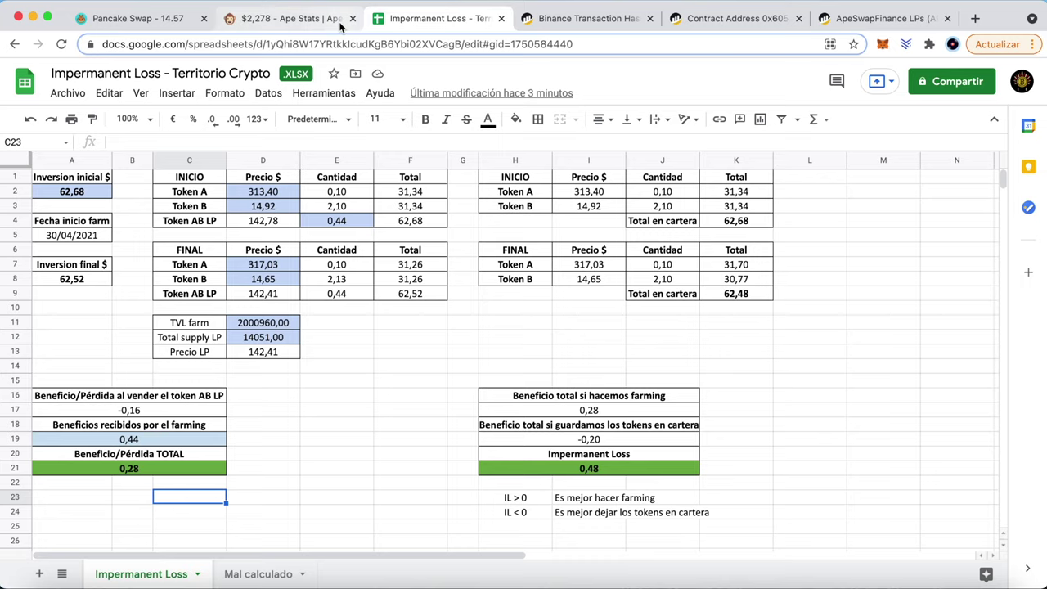
{"action": "left_click", "coordinate": [298, 19]}
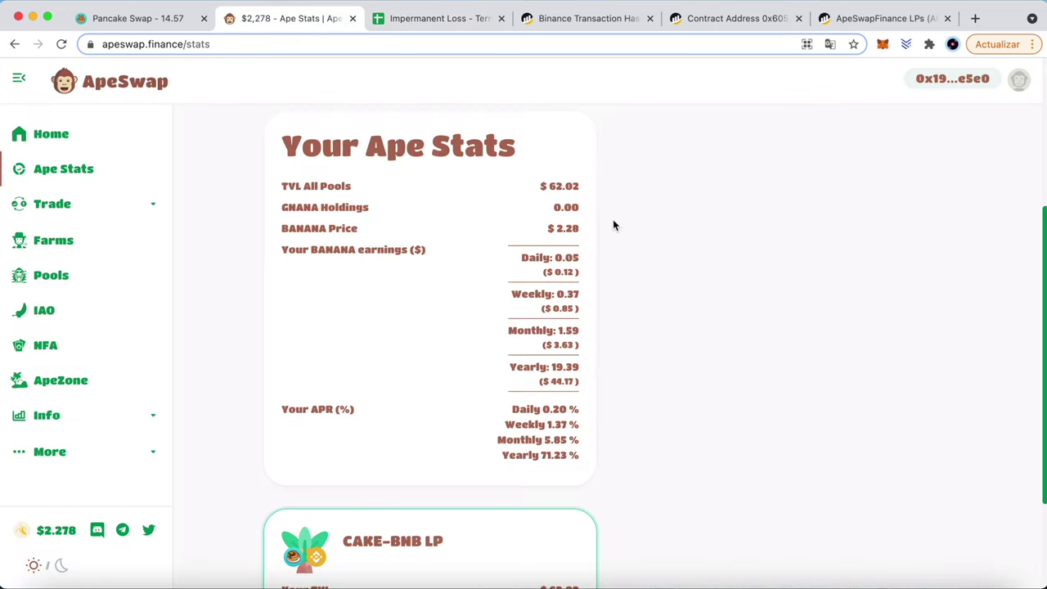
- Show only staked farms on ApeSwap, expand the CAKE-BNB farm's details, and return to the Impermanent Loss sheet to compare the values
{"action": "left_click", "coordinate": [53, 240]}
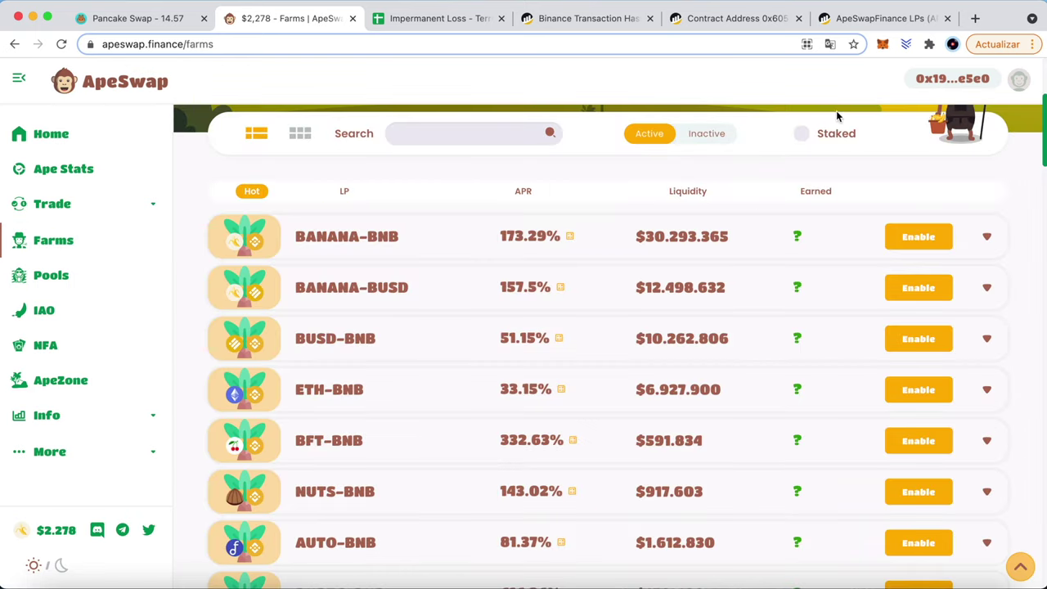
{"action": "left_click", "coordinate": [801, 133]}
{"action": "left_click", "coordinate": [989, 238]}
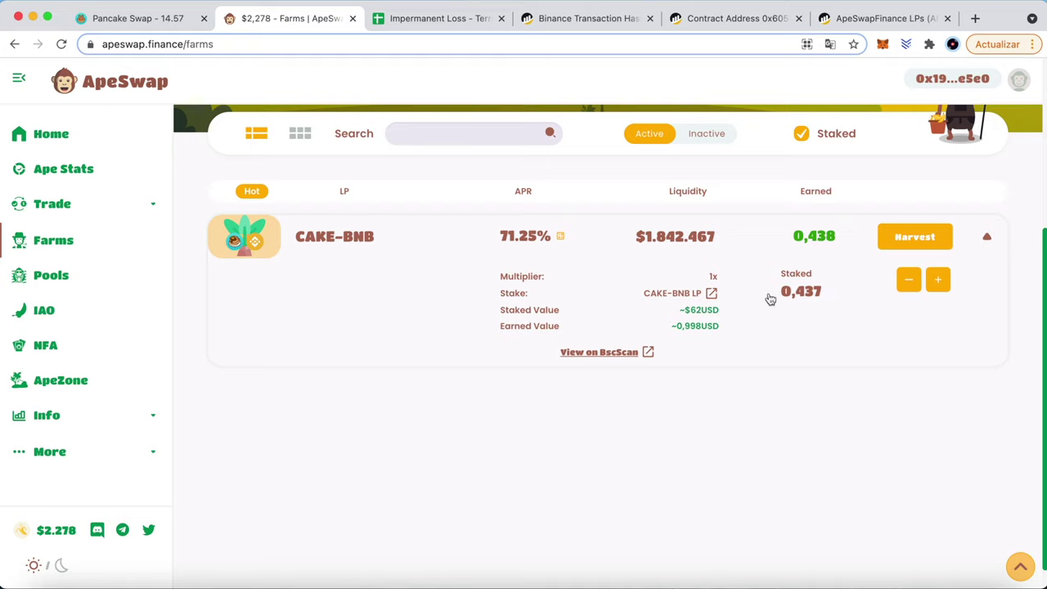
{"action": "left_click", "coordinate": [436, 23]}
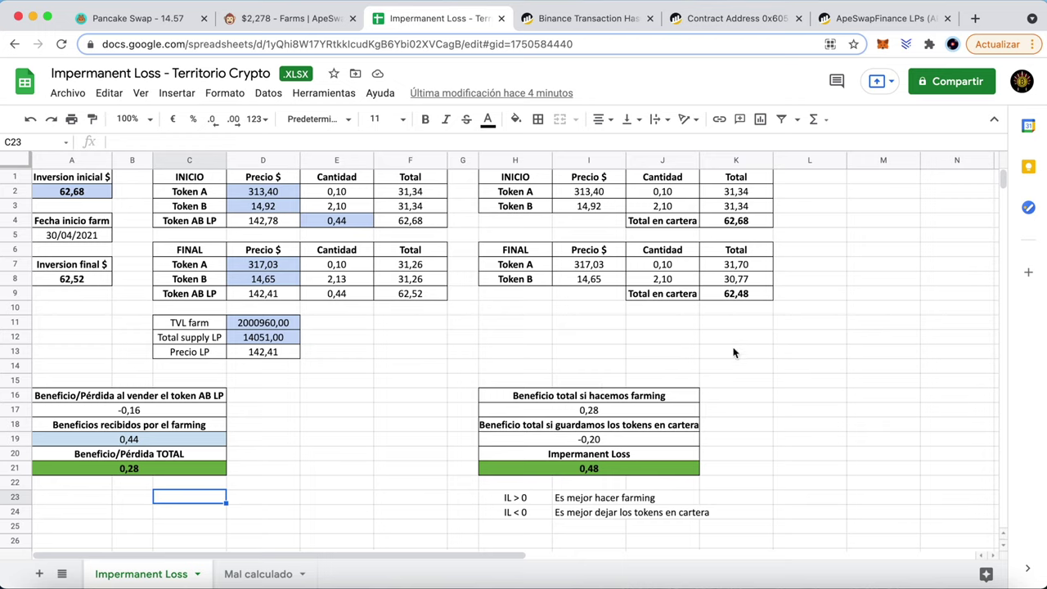
{"action": "left_click", "coordinate": [853, 354]}
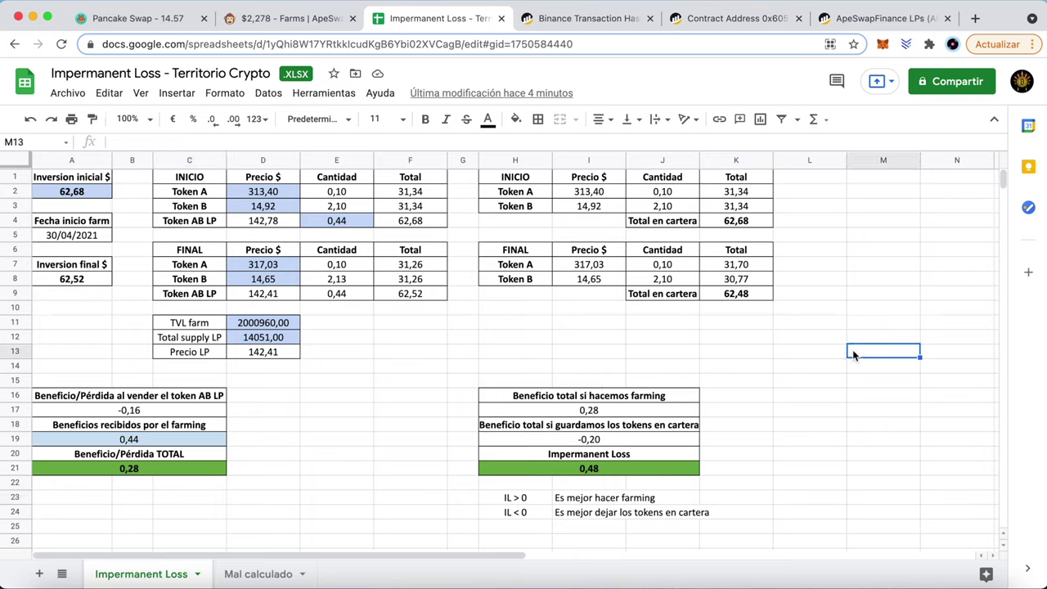